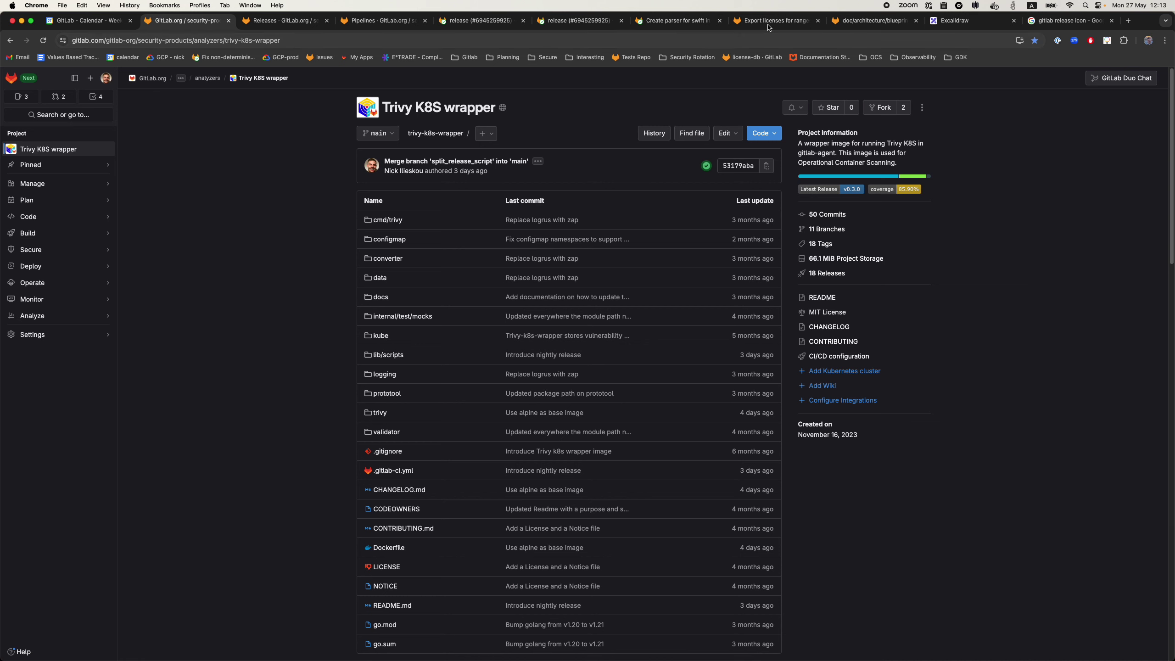
# Switch to the Excalidraw tab showing the Release Process diagram with Test, Build and Release stages.
pyautogui.click(955, 20)
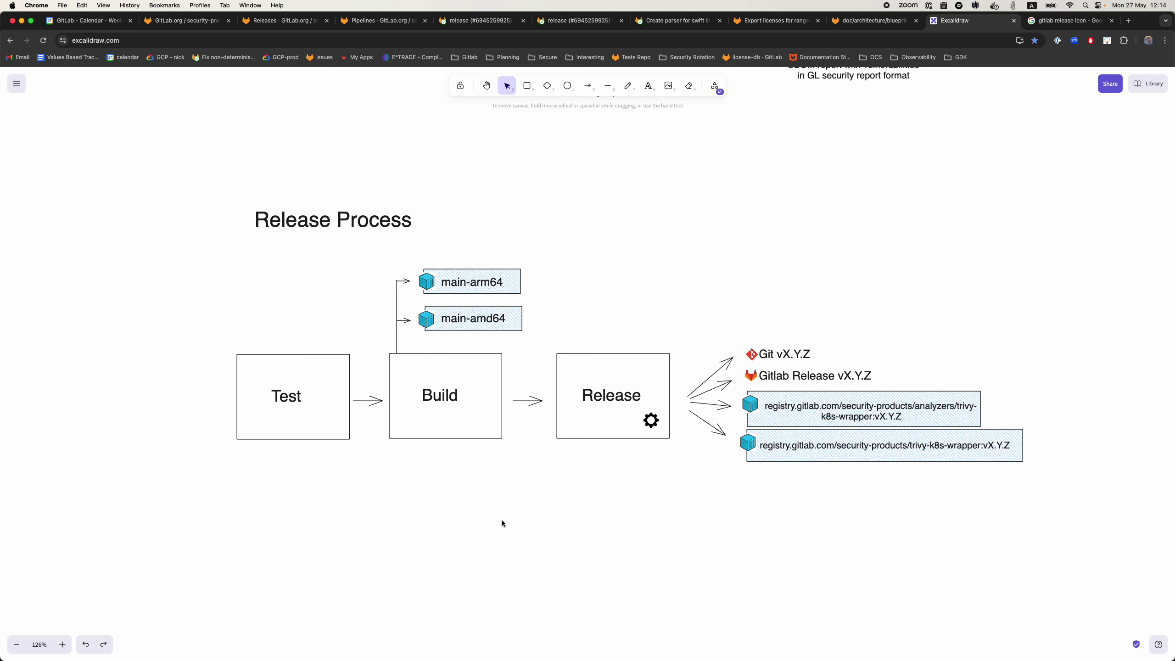
pyautogui.scroll(-3, 502, 524)
pyautogui.scroll(-4, 501, 524)
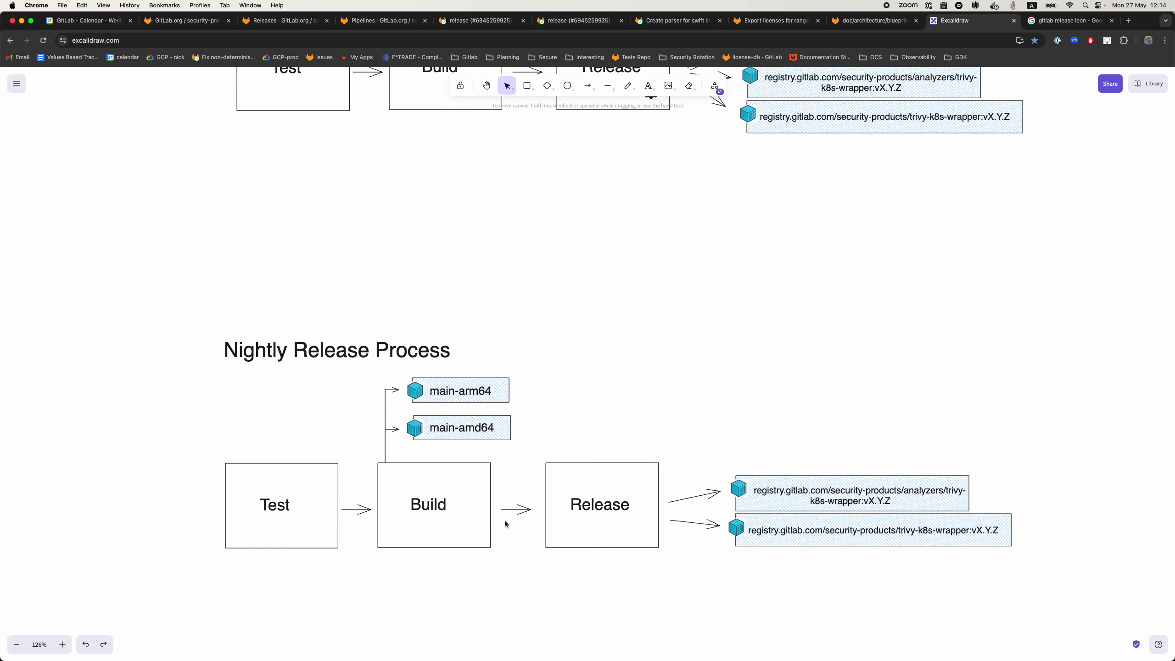
pyautogui.scroll(-1, 505, 523)
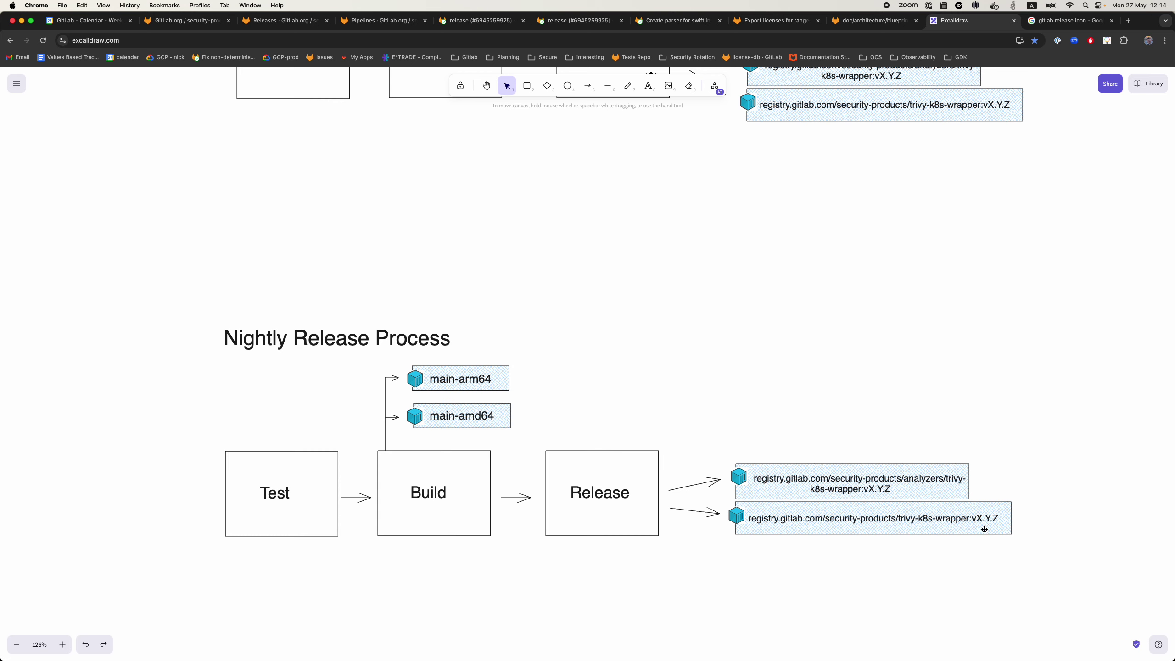
# Review the Trivy K8S wrapper's Nightly release pipeline schedule, then return to its pipelines list.
pyautogui.click(173, 21)
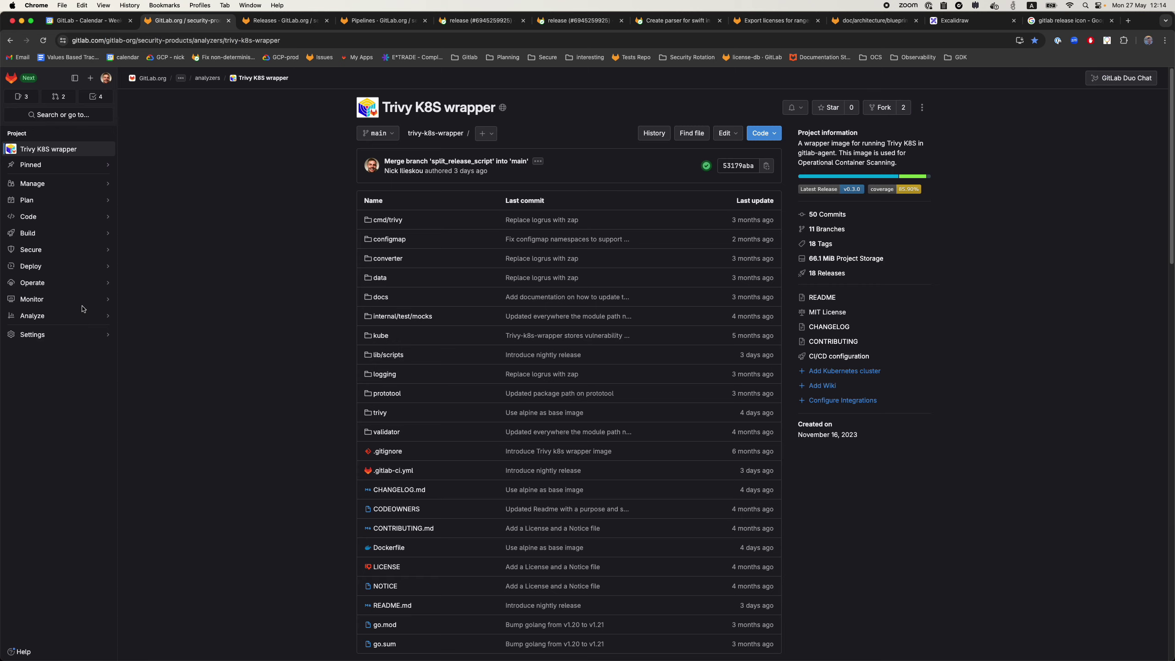
pyautogui.moveTo(28, 234)
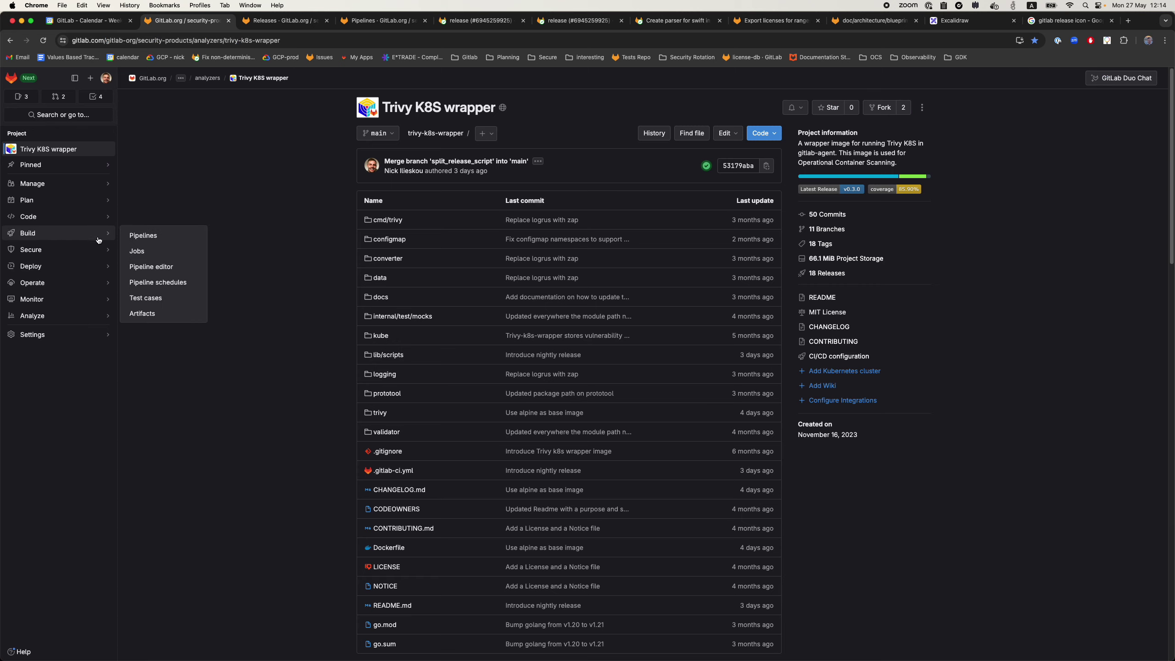
pyautogui.click(154, 238)
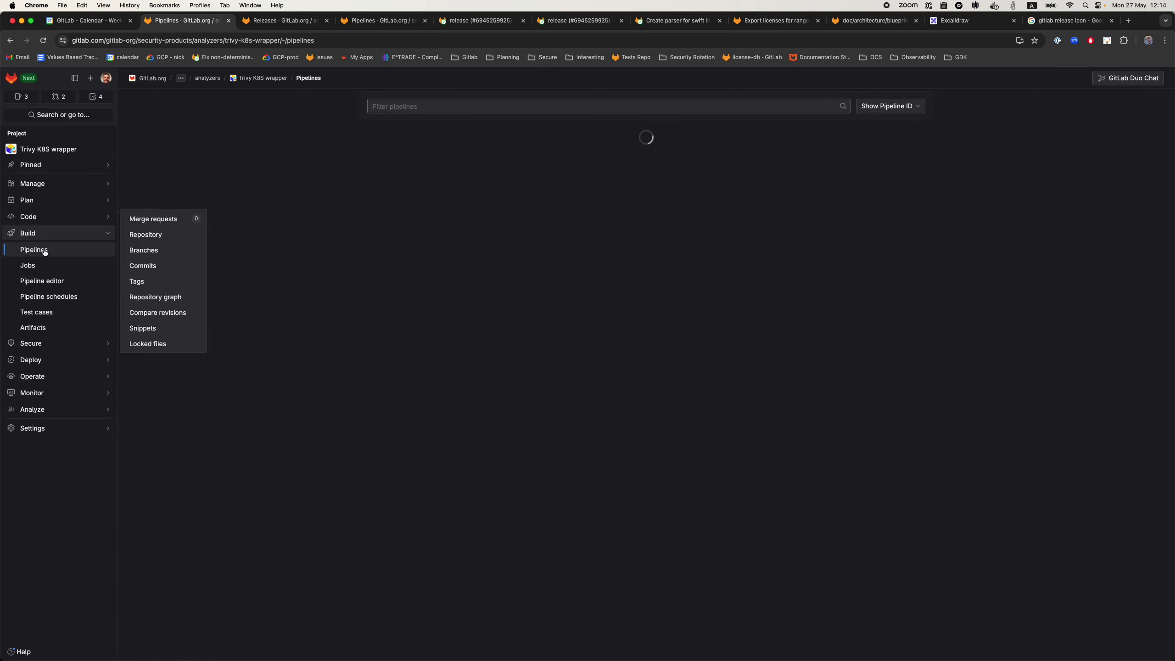
pyautogui.click(53, 297)
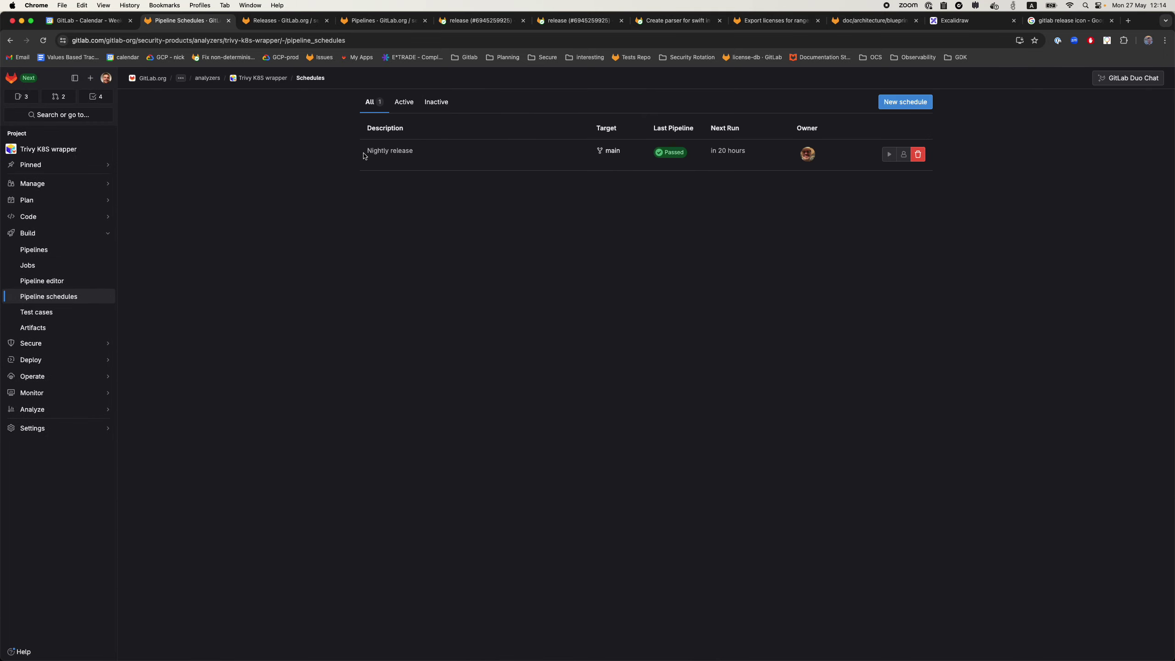
pyautogui.tripleClick(442, 151)
pyautogui.click(44, 247)
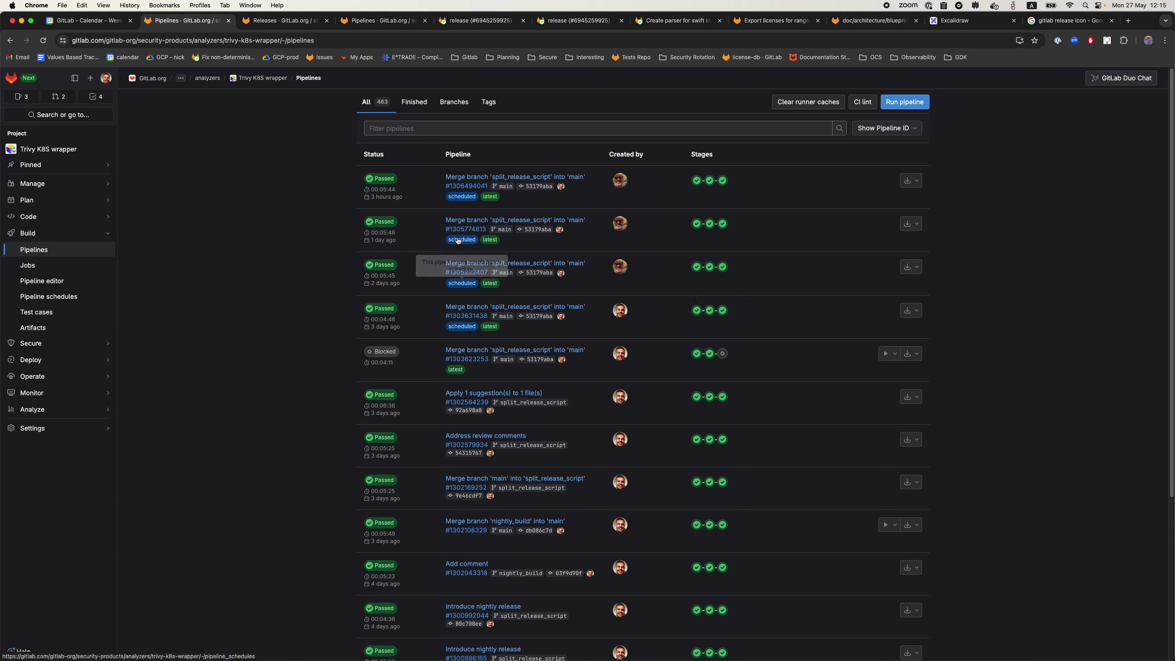
# Expand the release stage of the latest passed scheduled main-branch pipeline.
pyautogui.click(723, 181)
# Open the release job log and highlight the trivy-k8s-wrapper:0.3.0 version tag.
pyautogui.click(767, 224)
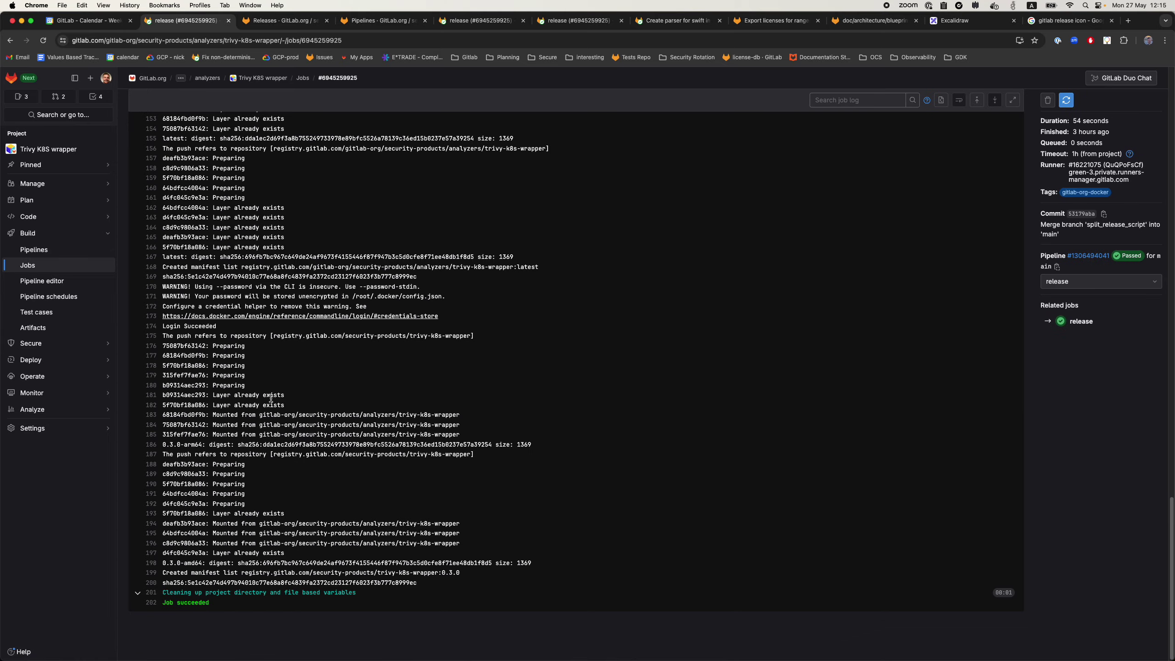
pyautogui.scroll(10, 271, 399)
pyautogui.scroll(8, 271, 405)
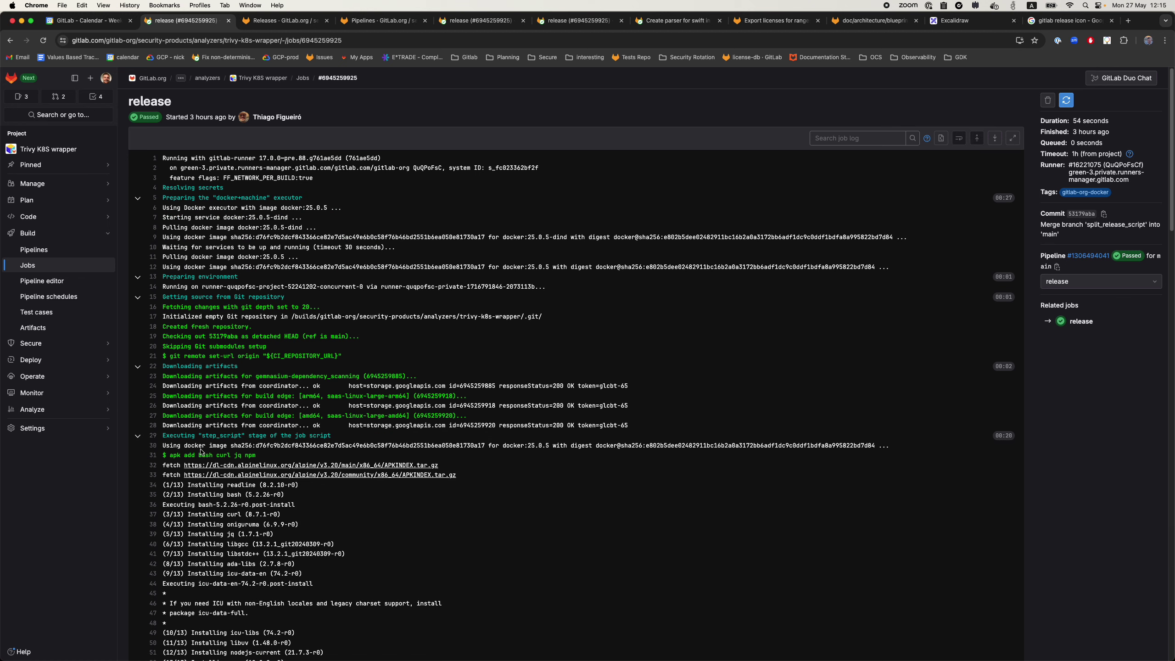
pyautogui.scroll(-5, 244, 452)
pyautogui.scroll(-5, 252, 478)
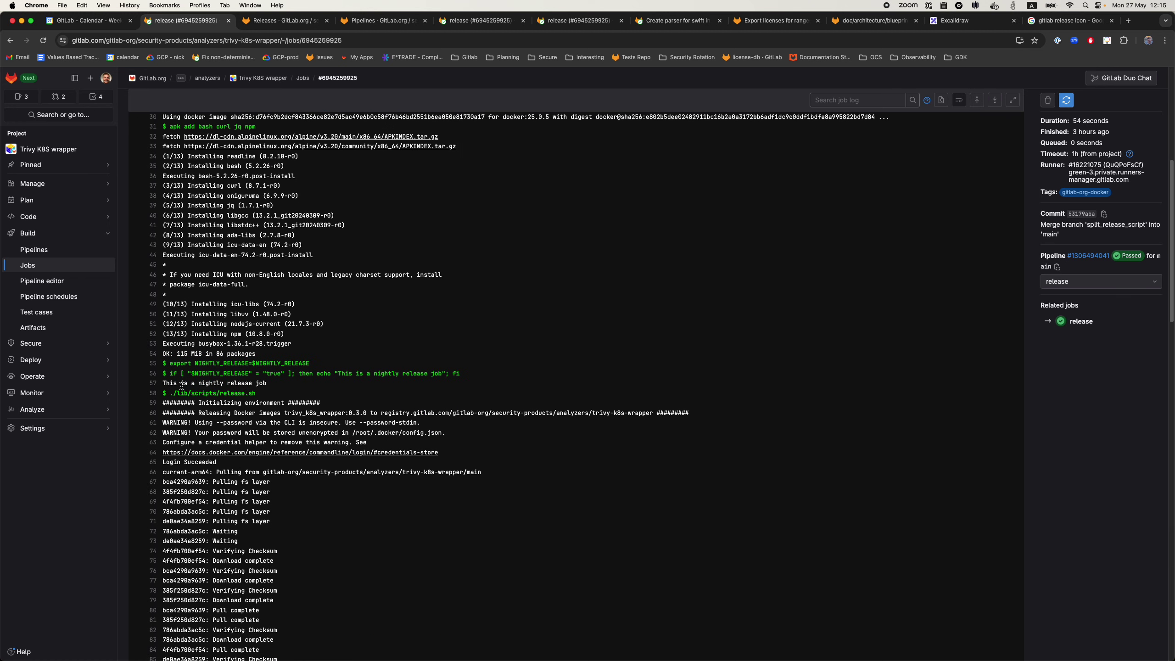
pyautogui.moveTo(181, 385); pyautogui.dragTo(296, 384)
pyautogui.scroll(-1, 323, 488)
pyautogui.scroll(-10, 323, 488)
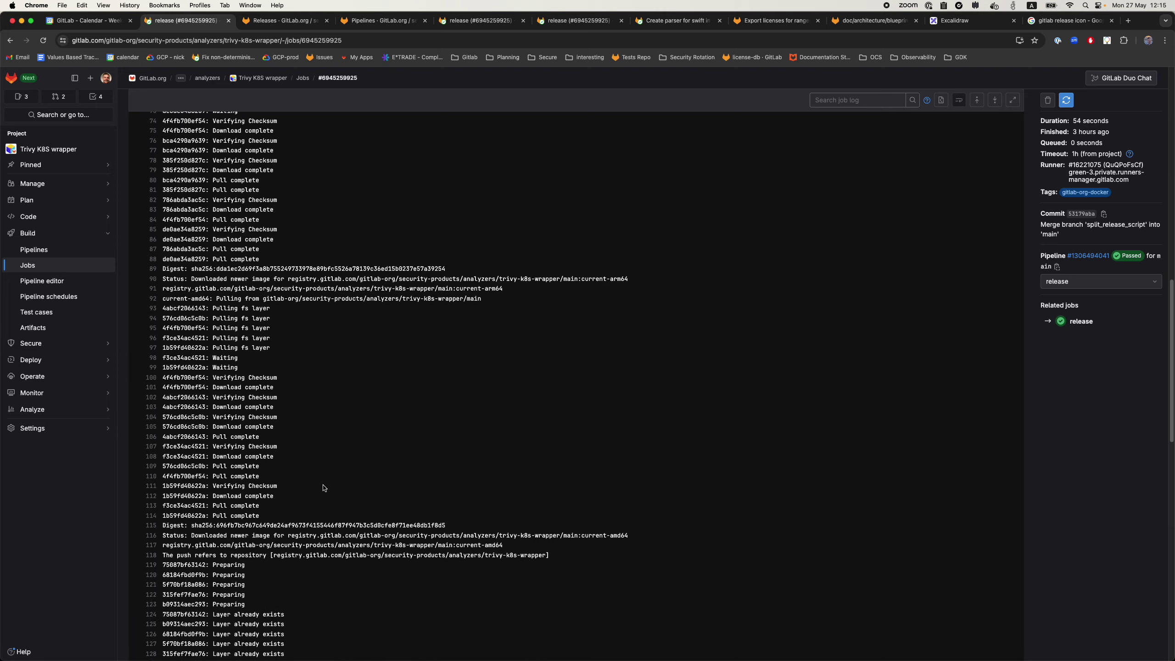
pyautogui.scroll(-10, 324, 488)
pyautogui.scroll(-10, 323, 488)
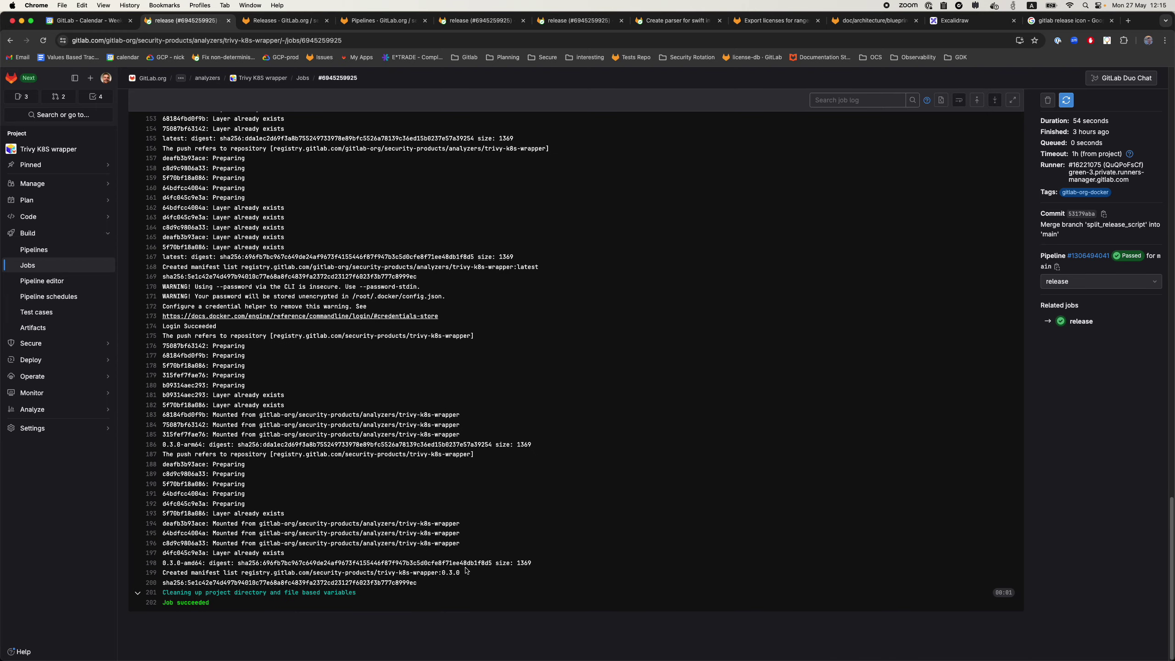
pyautogui.moveTo(461, 572); pyautogui.dragTo(381, 572)
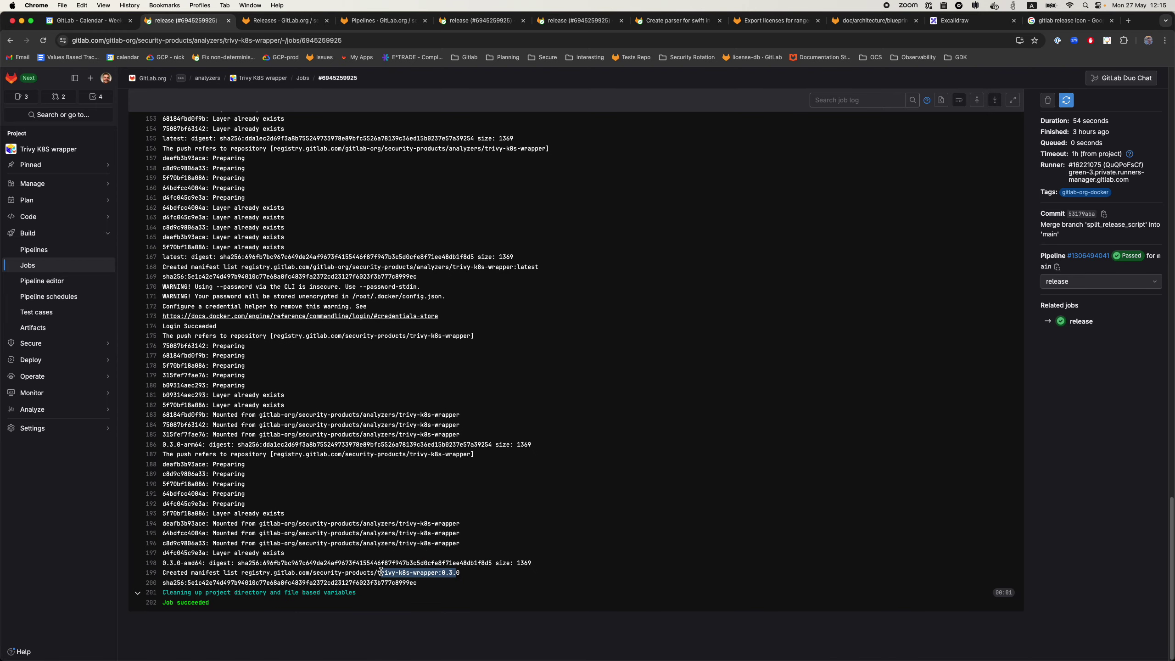
pyautogui.moveTo(460, 572); pyautogui.dragTo(438, 572)
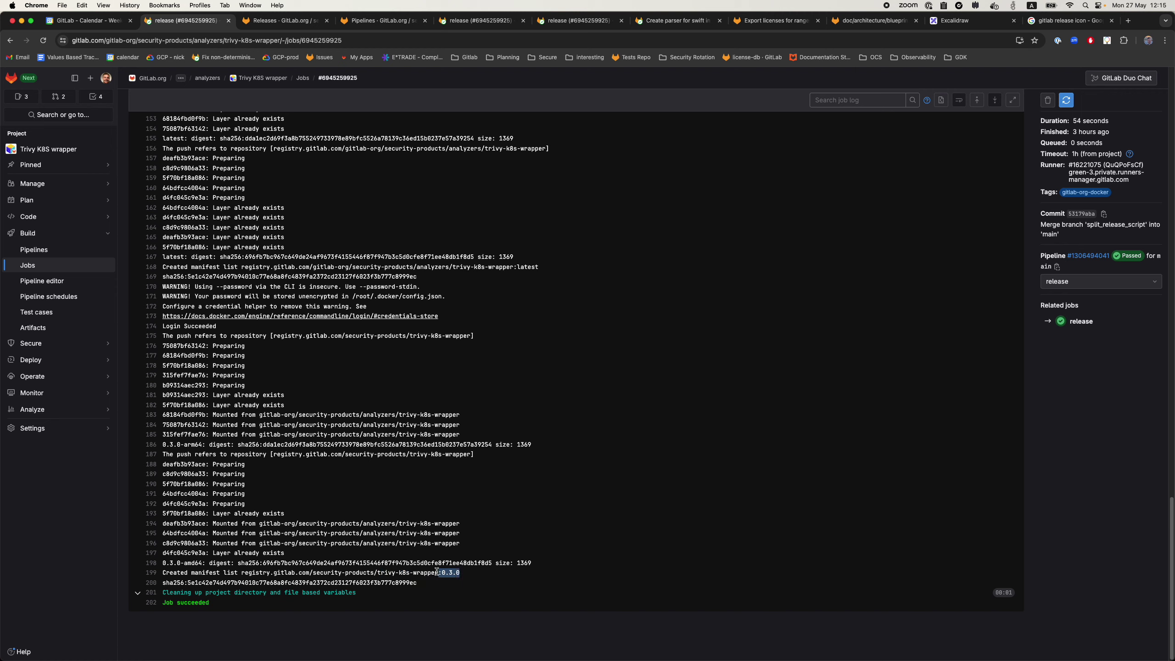